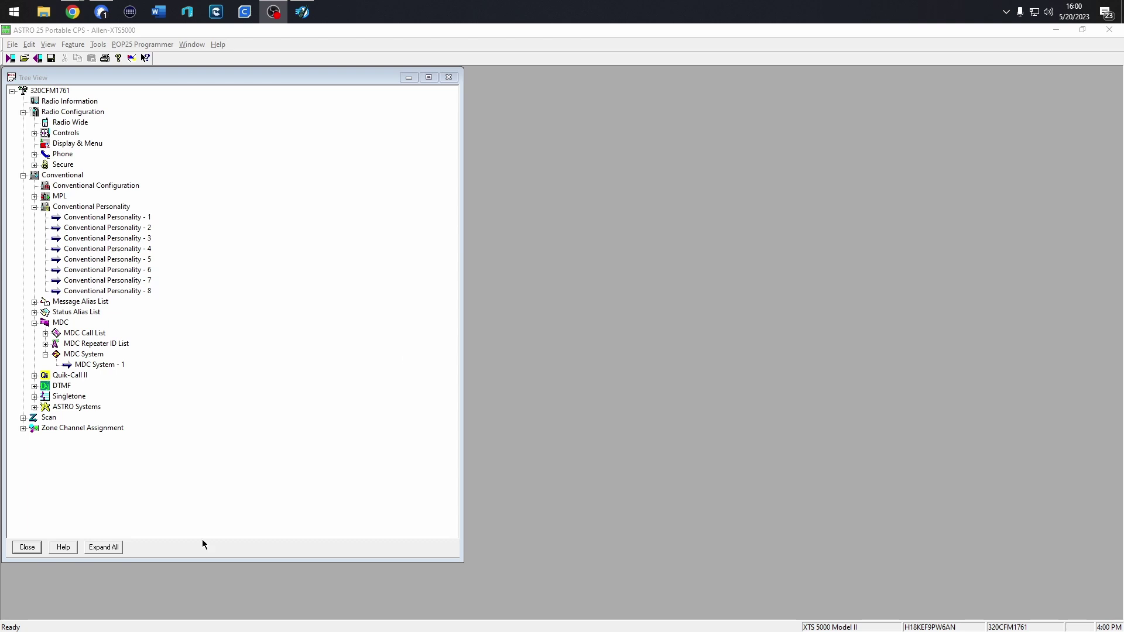
Open Conventional Personality 1 and advance to personality record 4 of 8
double_click(98, 220)
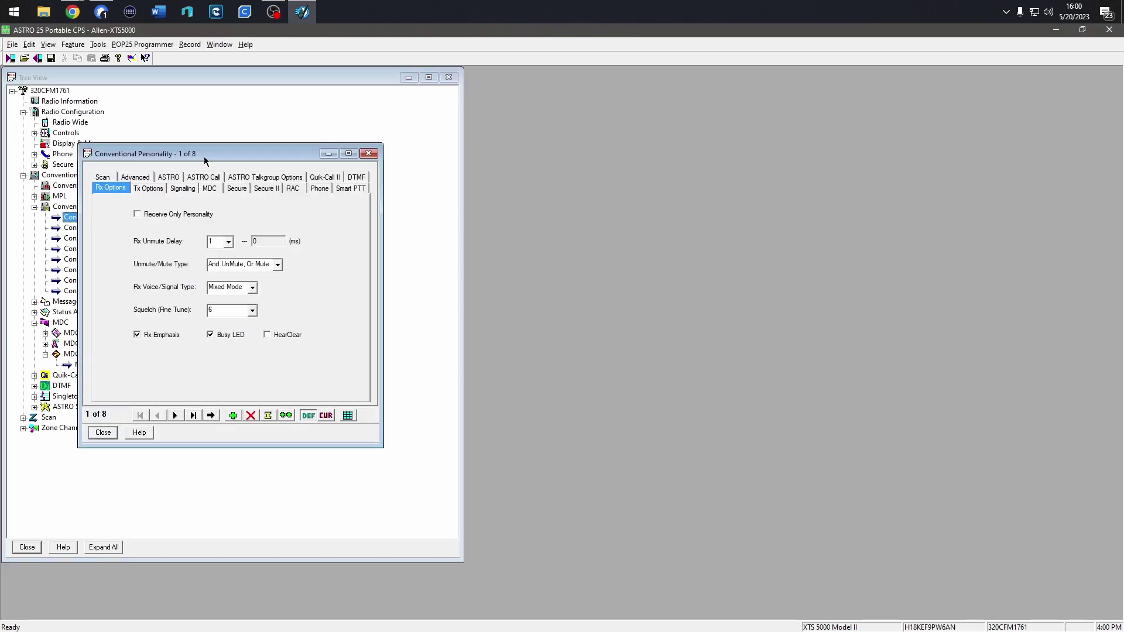
drag(203, 157, 284, 116)
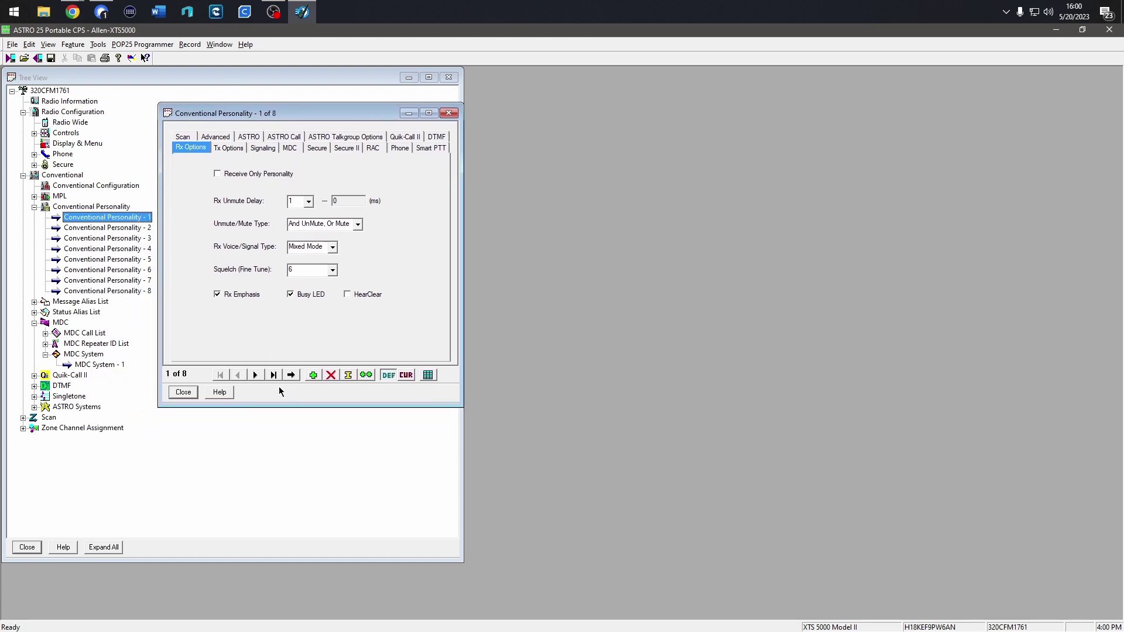
click(255, 375)
click(255, 375)
click(261, 151)
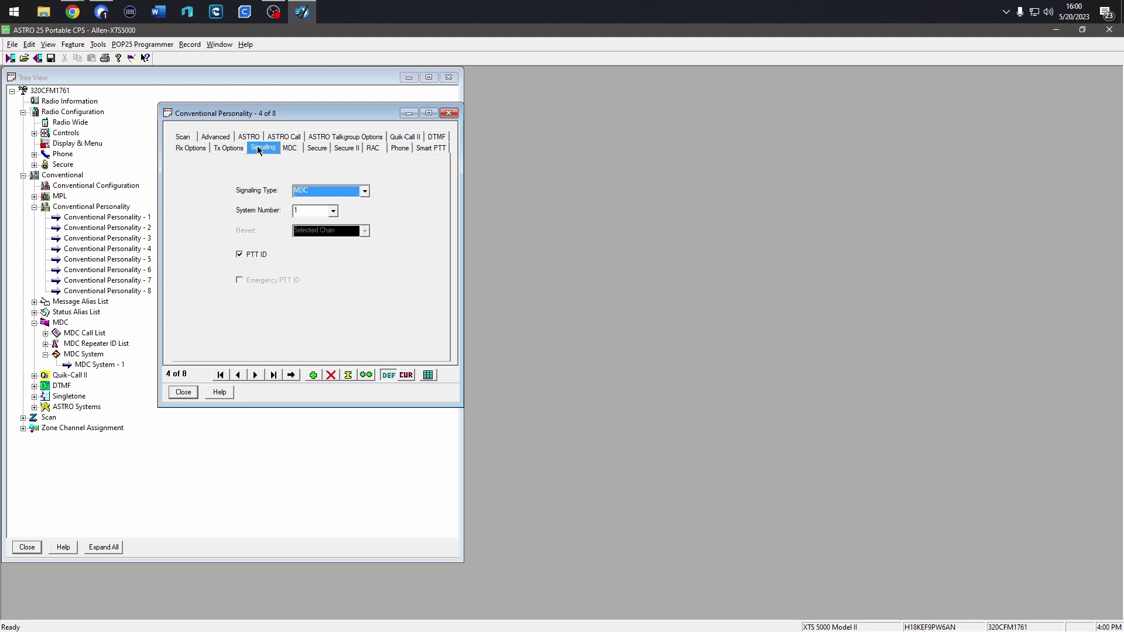
click(336, 213)
click(337, 212)
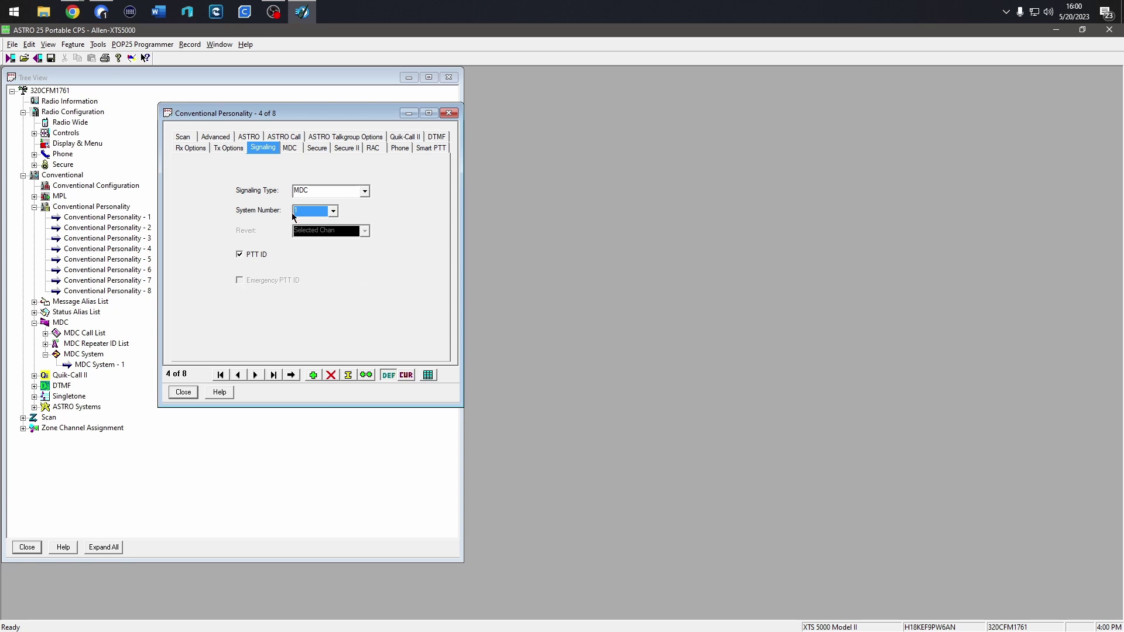
On personality 4's MDC settings, keep Unmute Type Or and assign MDC Call ID List 1
click(290, 150)
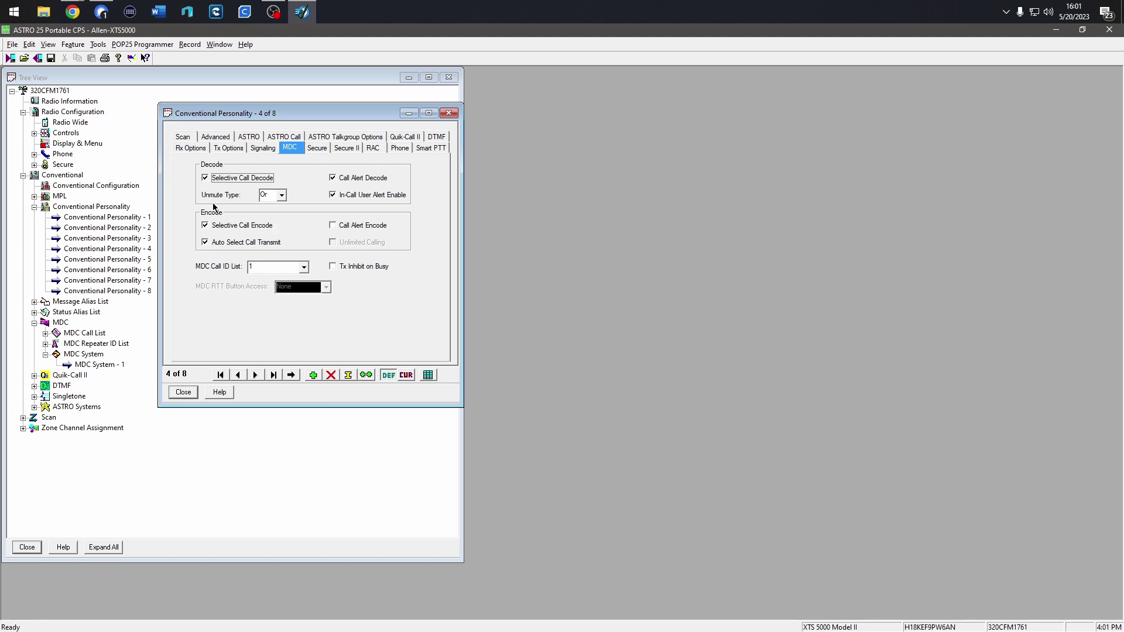
click(282, 198)
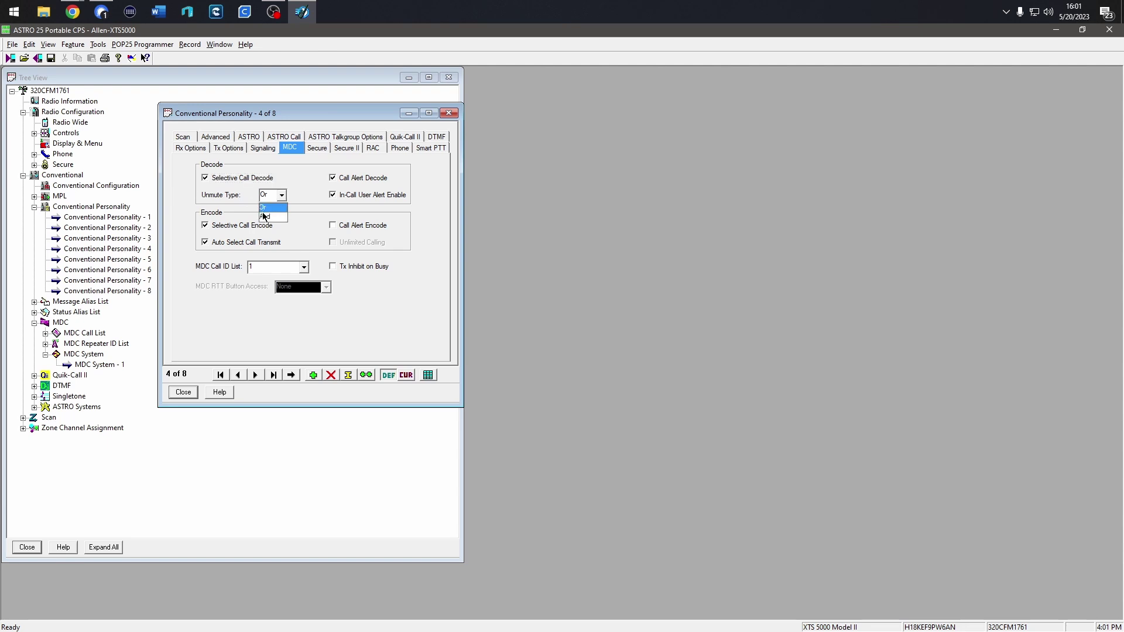
click(307, 198)
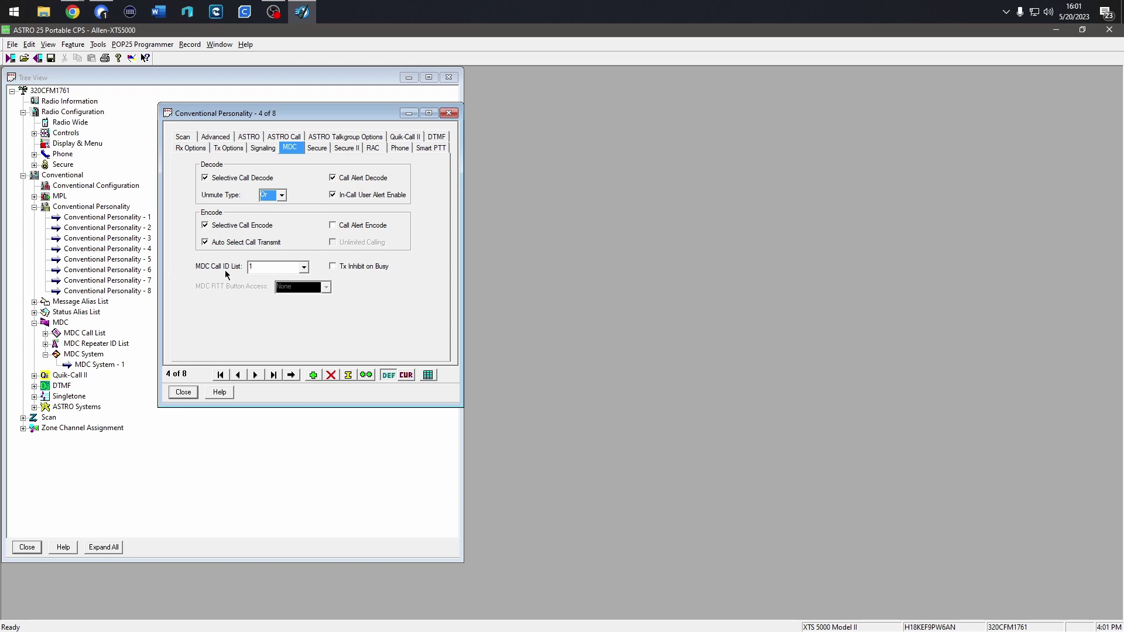
click(305, 267)
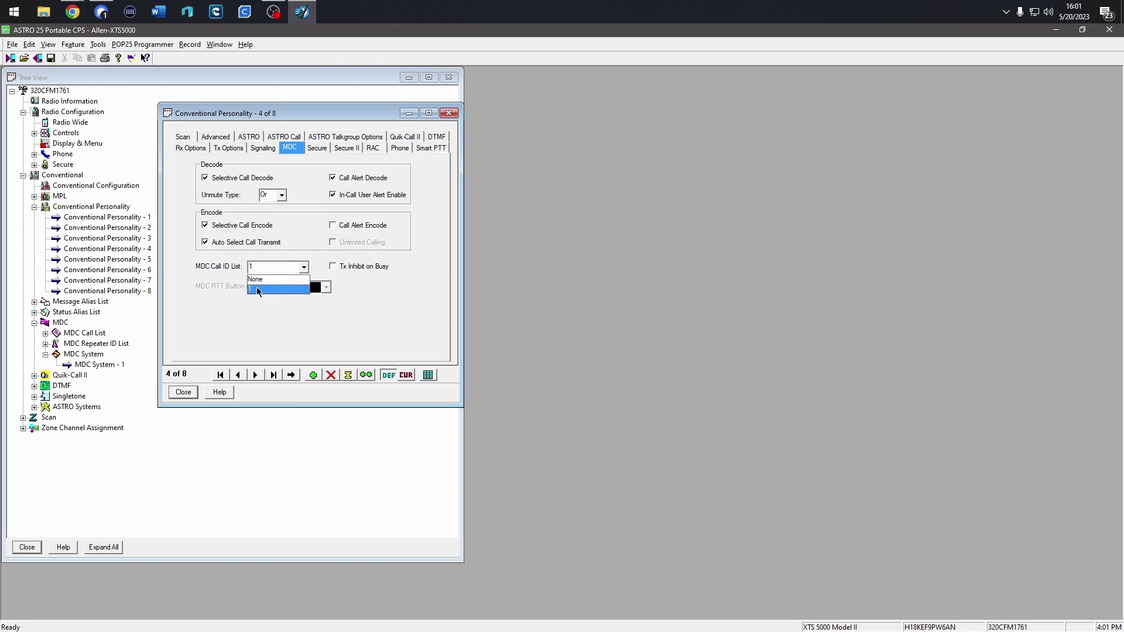
click(257, 289)
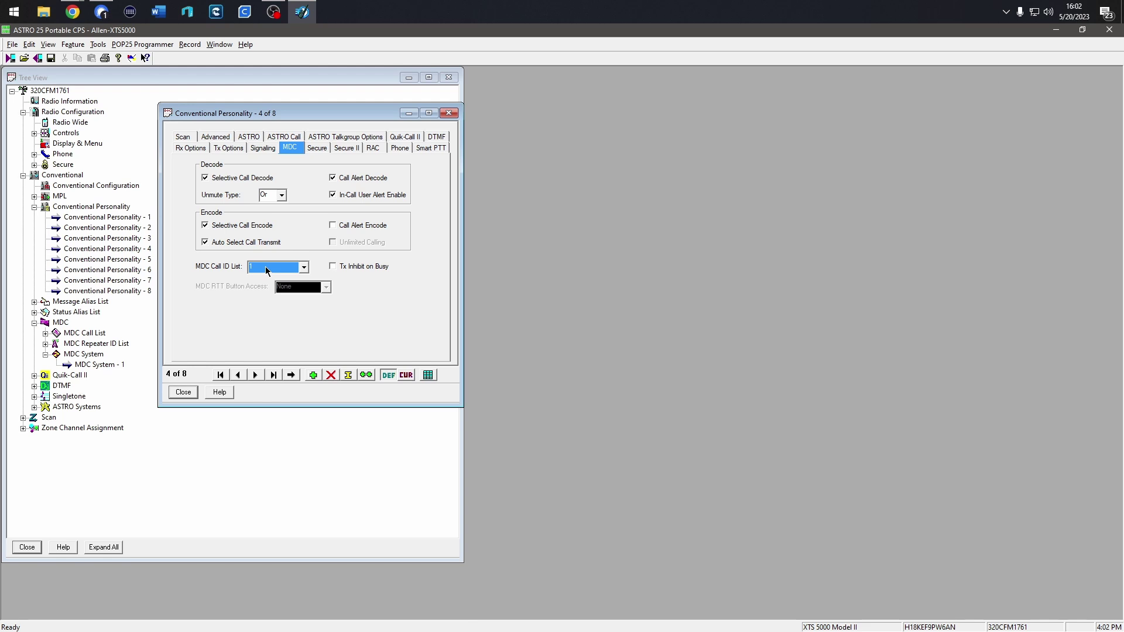
drag(276, 112, 343, 100)
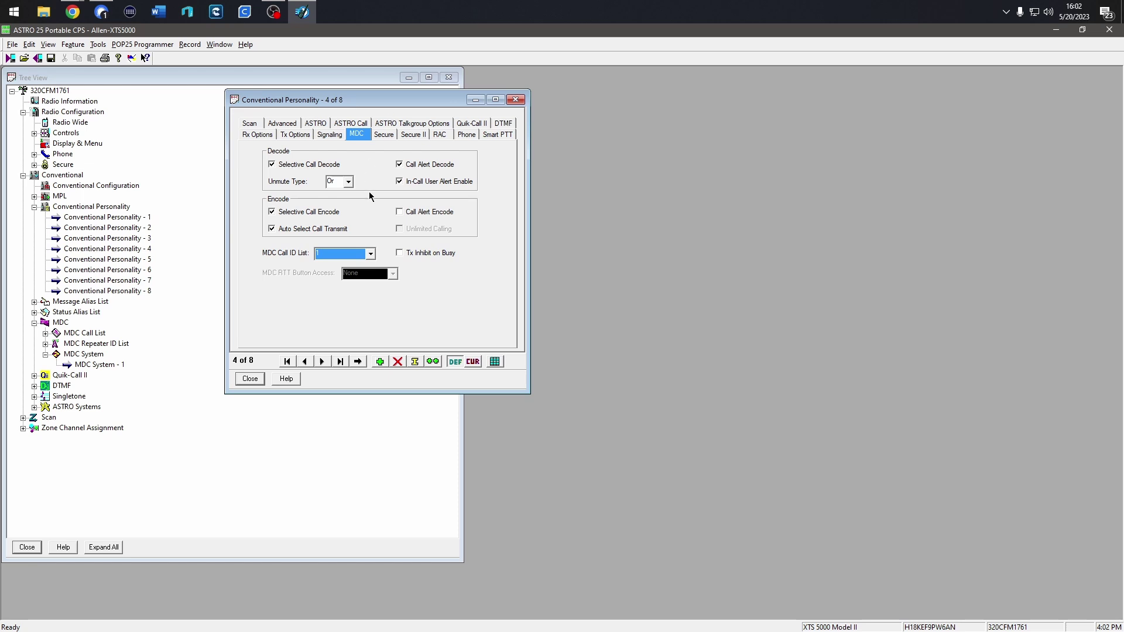
Close the personality settings and open MDC System - 1 beside the tree
click(242, 379)
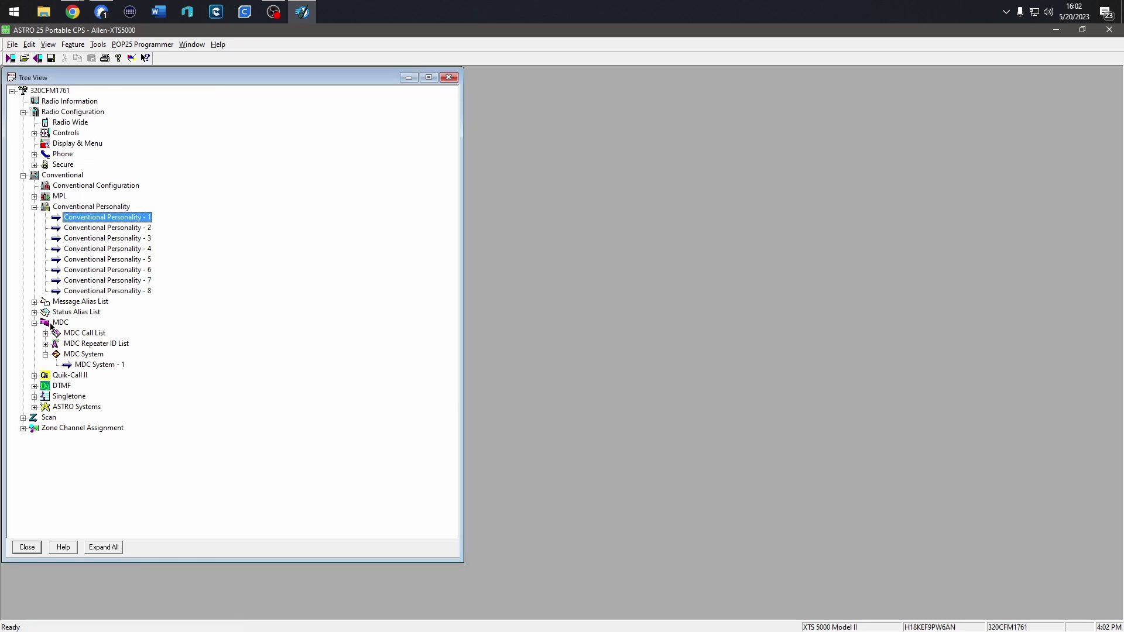
double_click(83, 366)
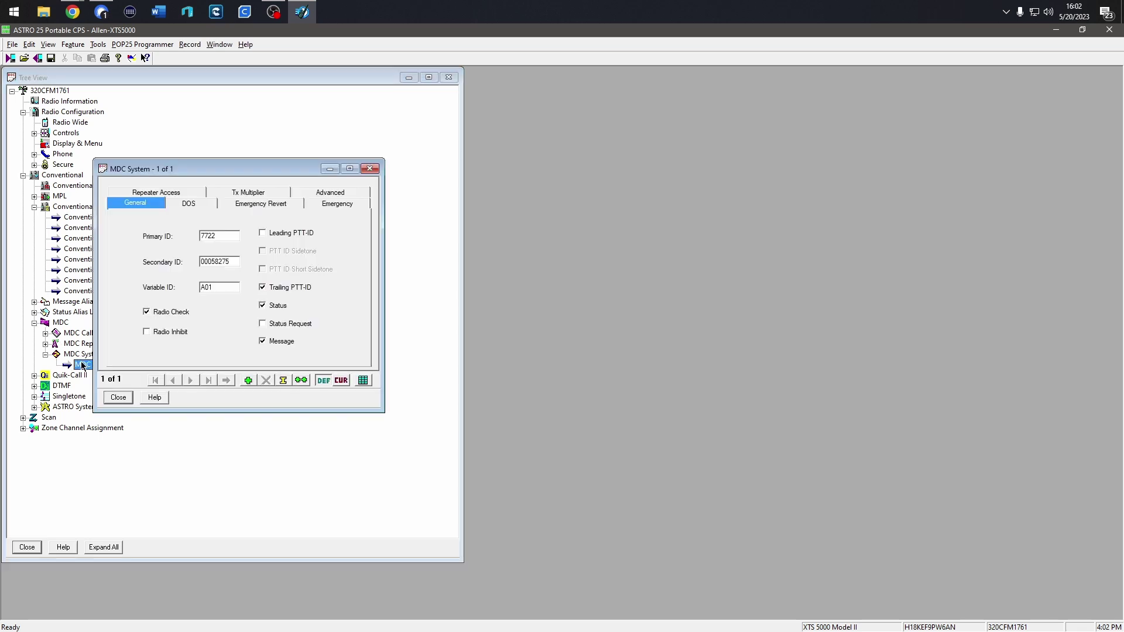
drag(275, 168, 372, 143)
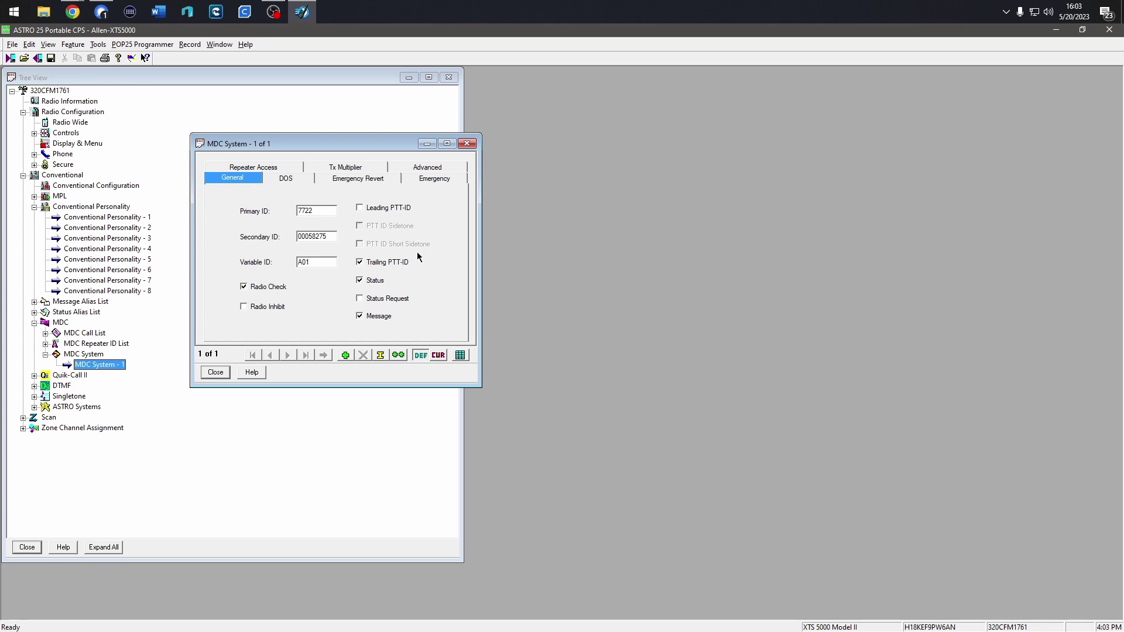
Leave Leading PTT-ID off after toggling it, and bring up the Data Operated Squelch settings
click(360, 209)
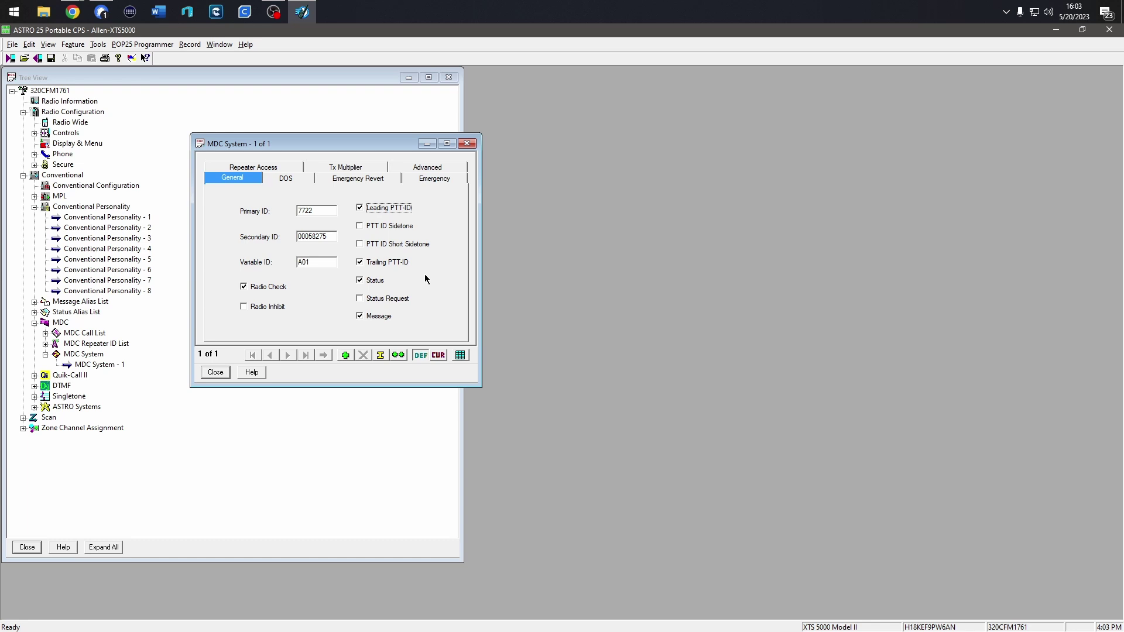
click(359, 208)
click(229, 178)
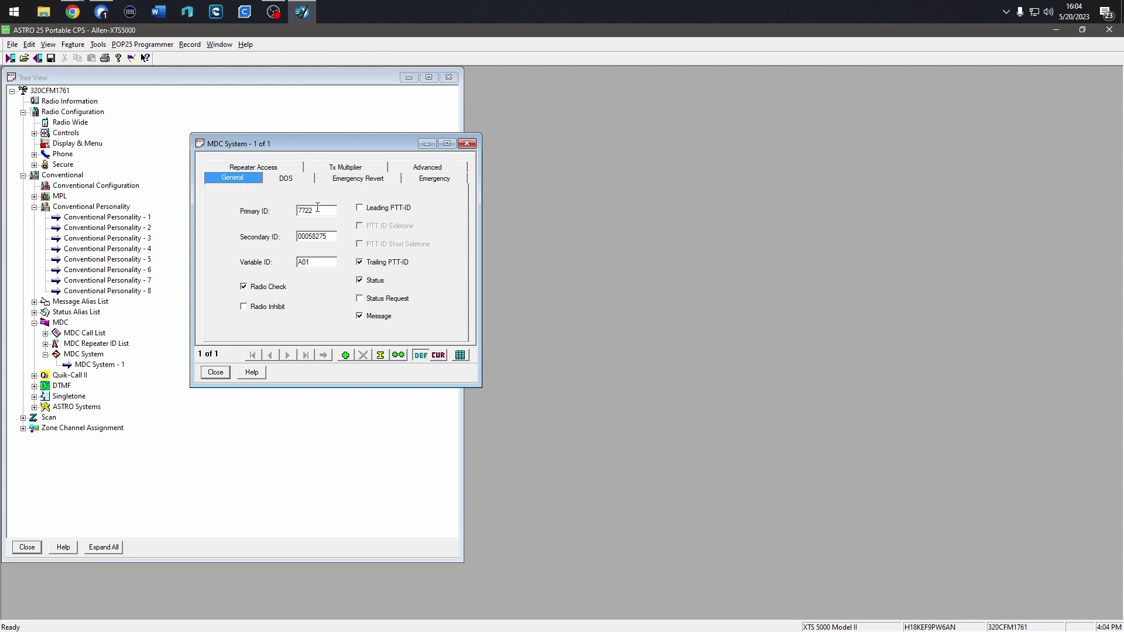
click(277, 181)
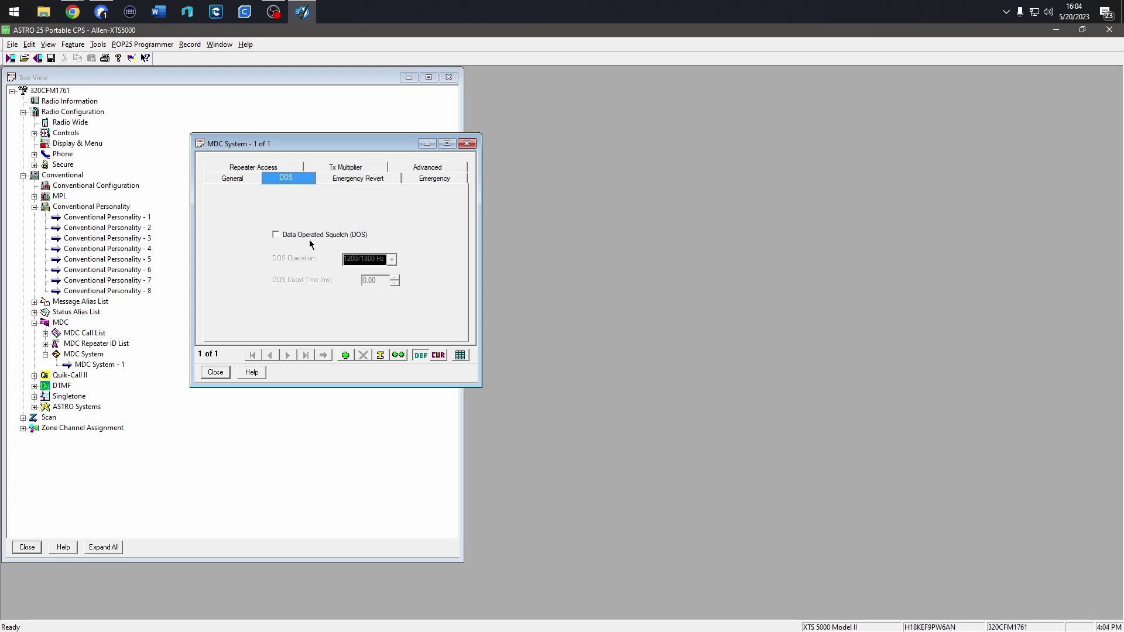
Enable DOS to confirm 1200/1800 Hz operation, then disable Data Operated Squelch again
click(276, 235)
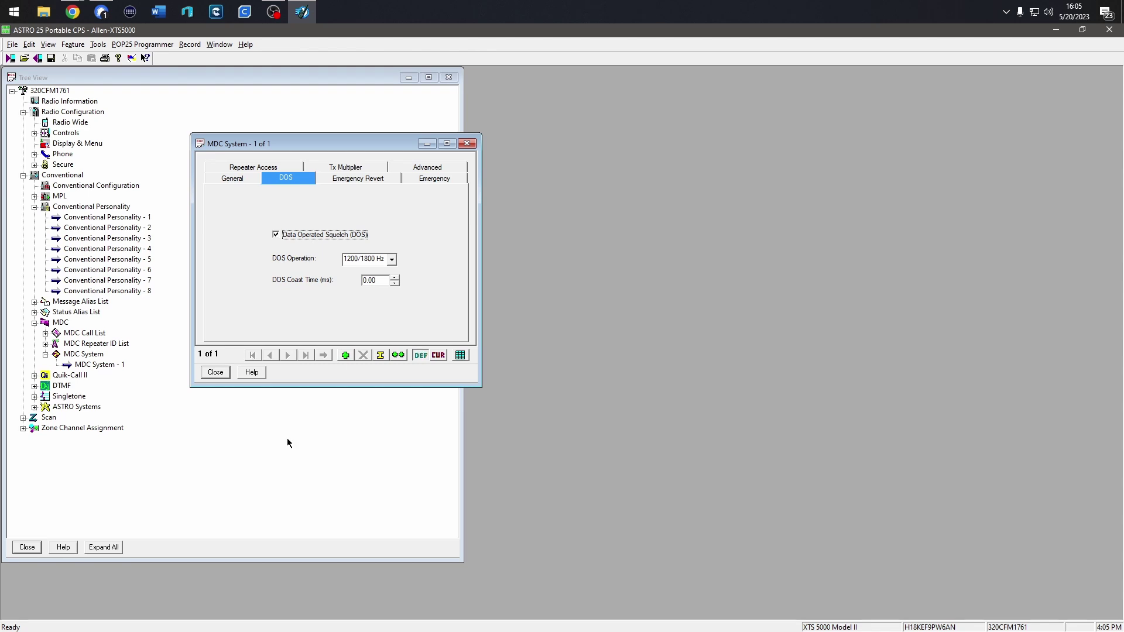
click(393, 259)
click(402, 249)
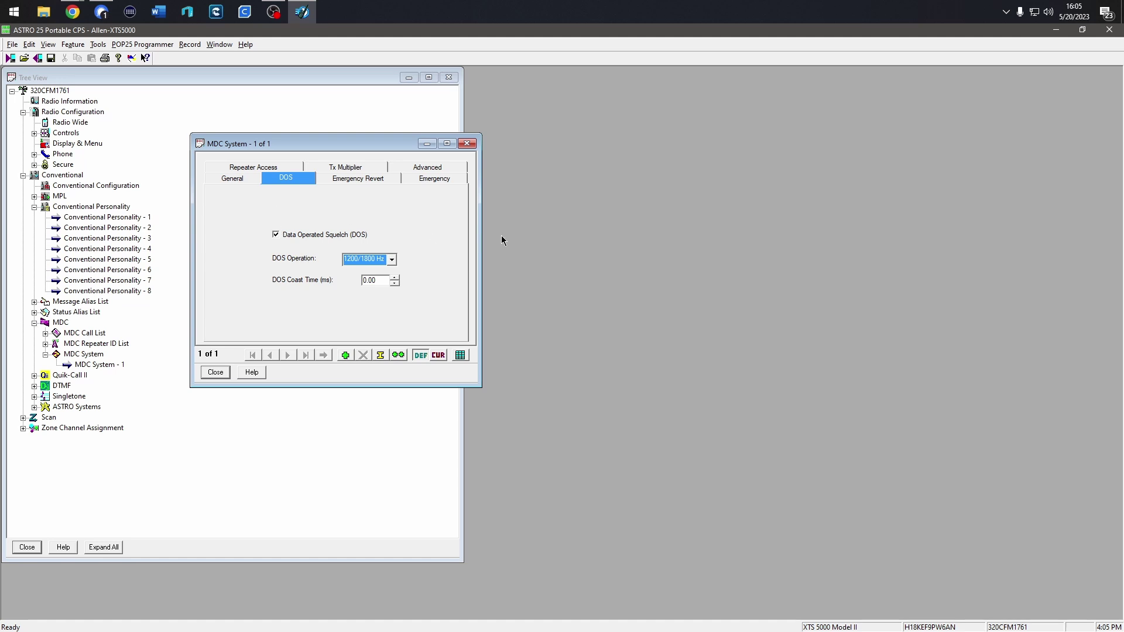
click(277, 235)
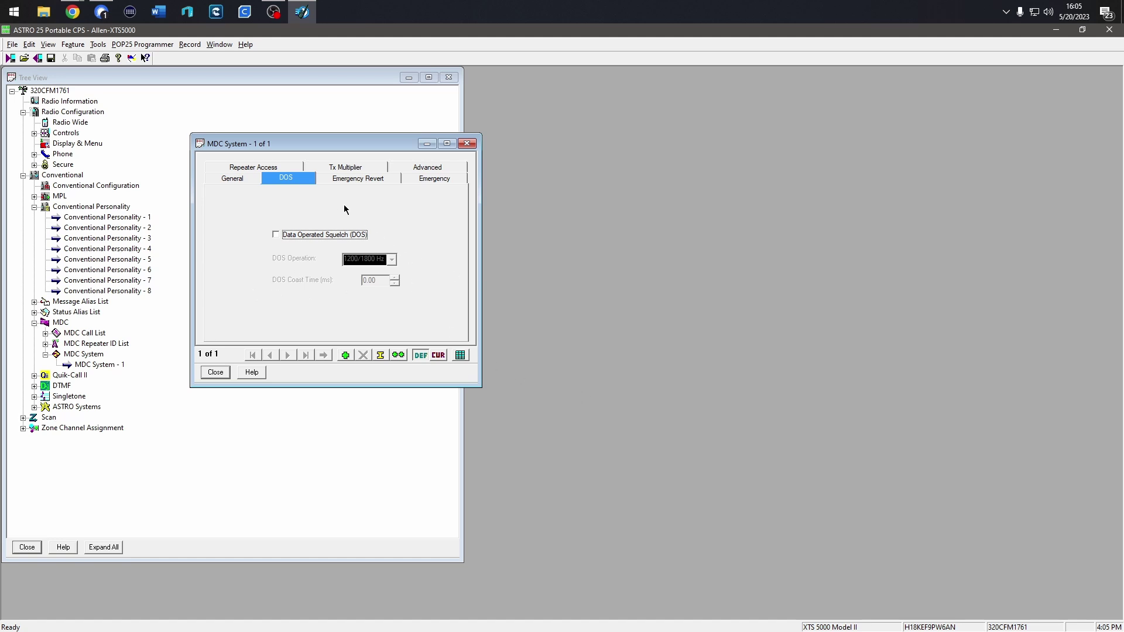
Review MDC System 1's emergency revert, emergency and advanced timing settings, then close it
click(360, 178)
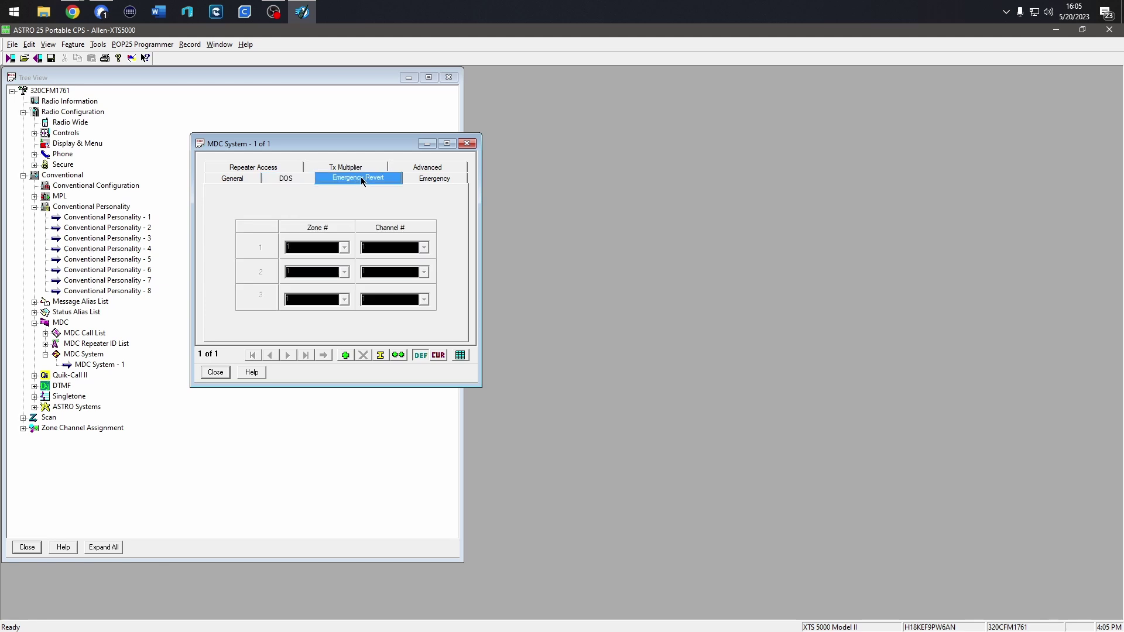
click(418, 179)
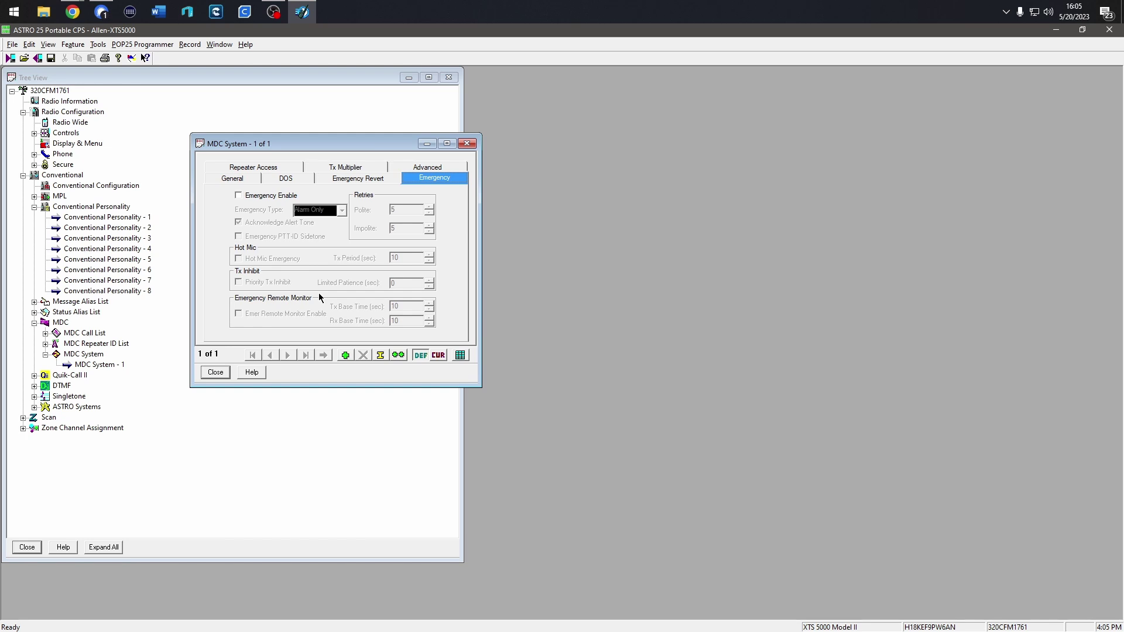
click(410, 167)
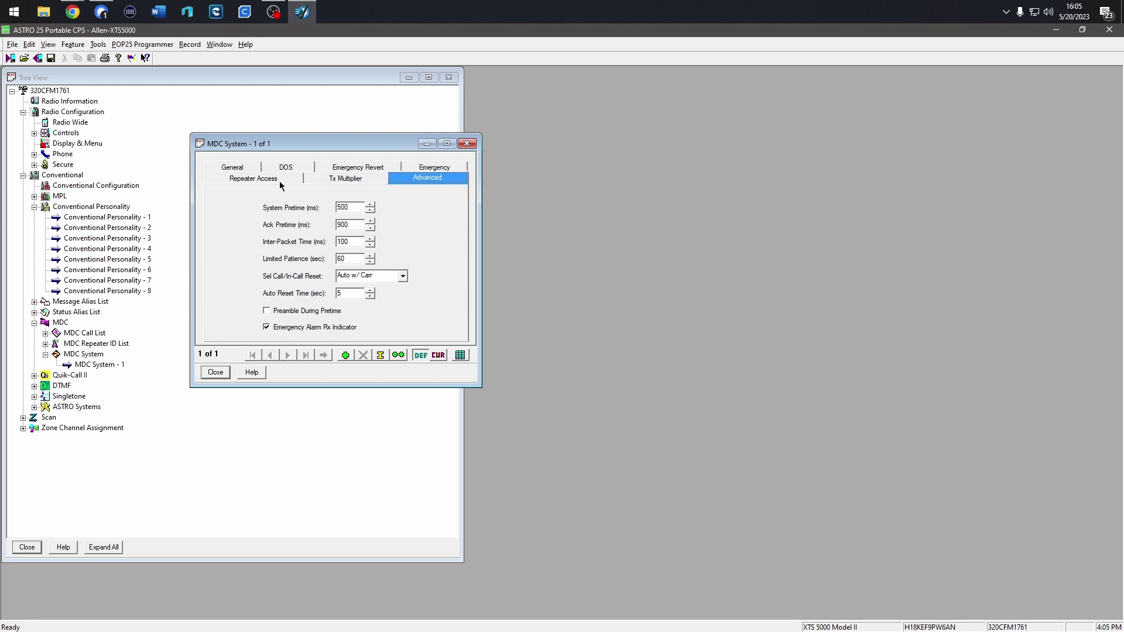
click(234, 170)
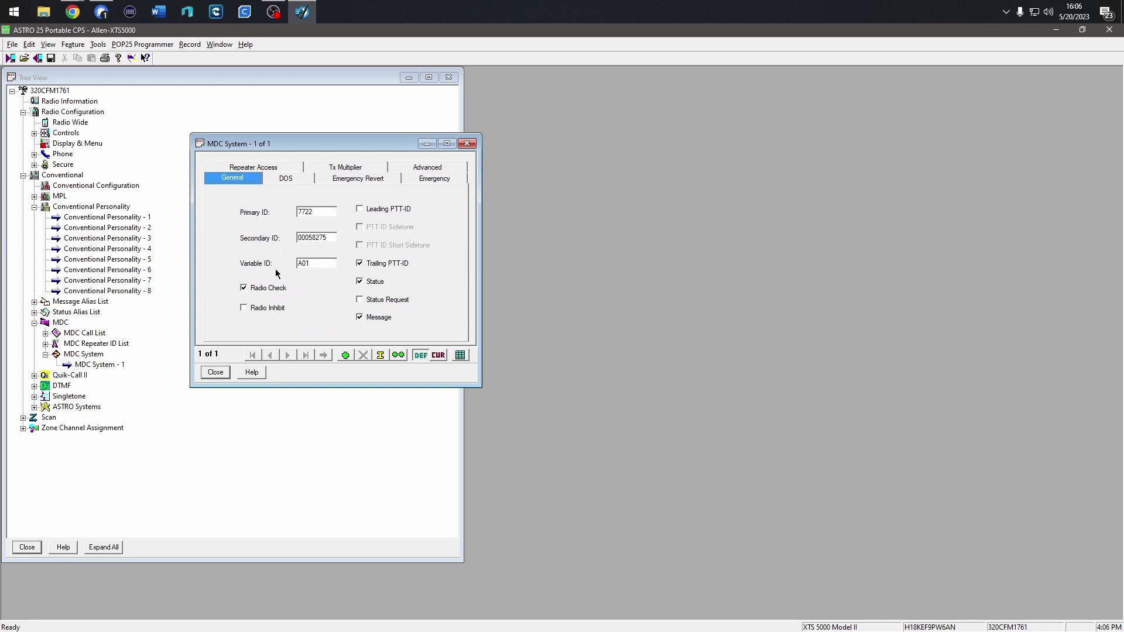
click(221, 372)
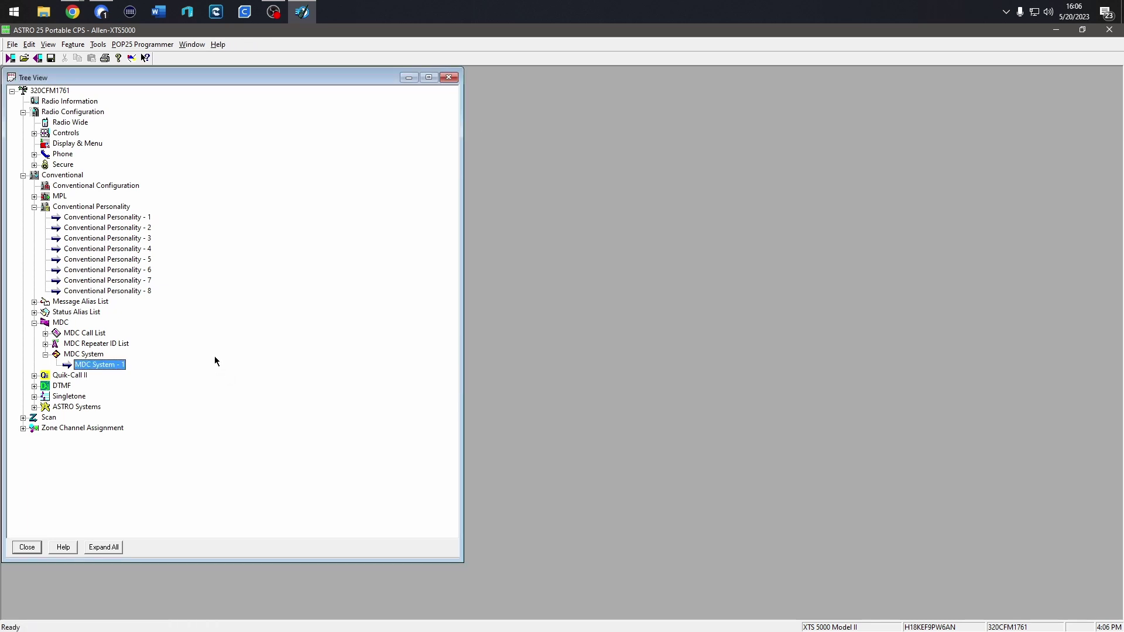
Expand MDC Call List and open MDC Call List - 1, moving its window aside
click(45, 334)
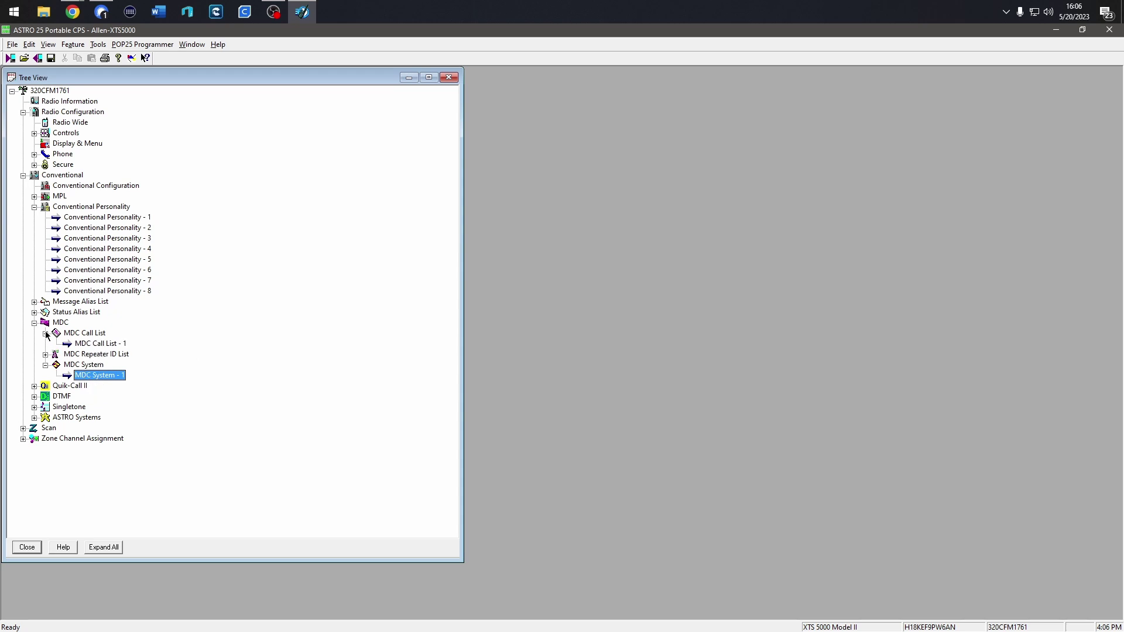
double_click(94, 344)
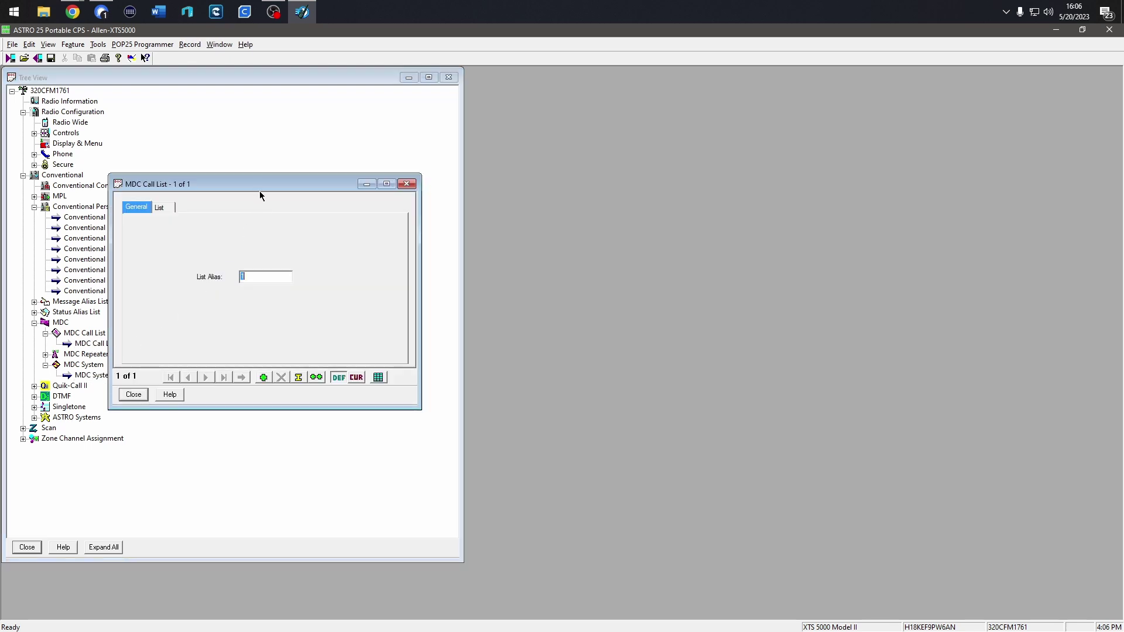
drag(261, 184, 372, 168)
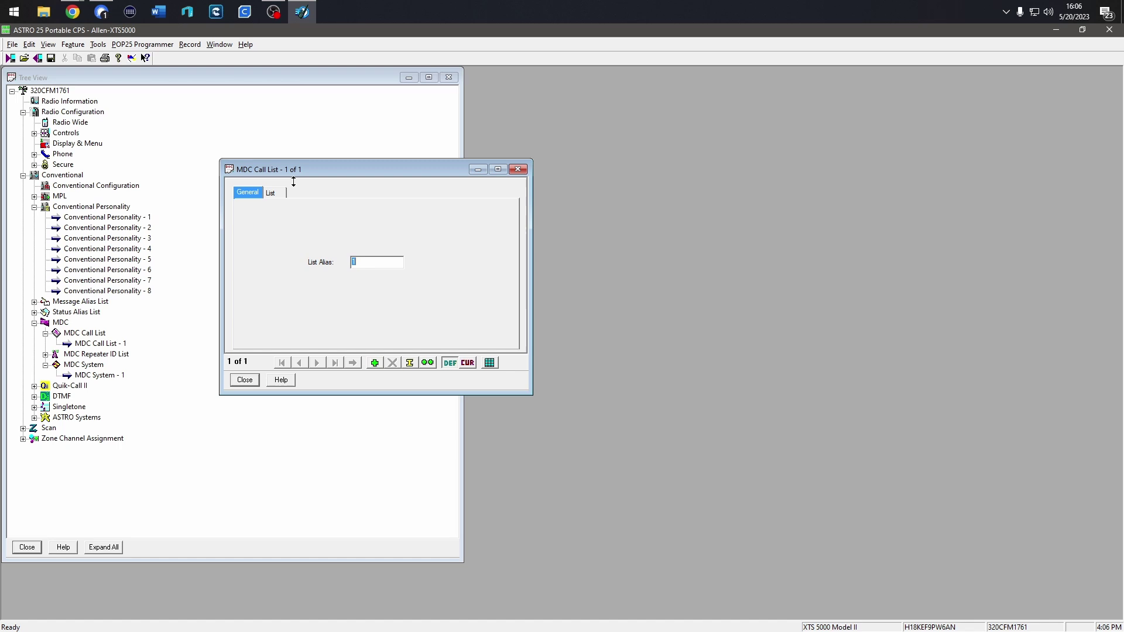
drag(306, 170, 327, 253)
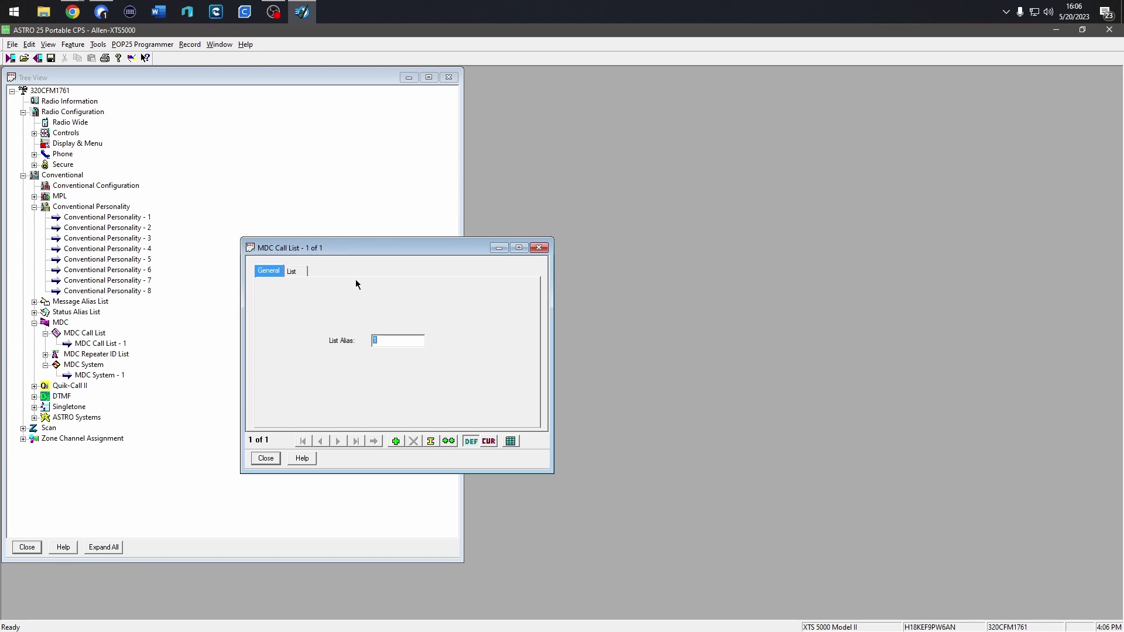
Review the four call entries, including ALL CALL, MOBILE-1 and MOBILE-2, then close the list
click(299, 273)
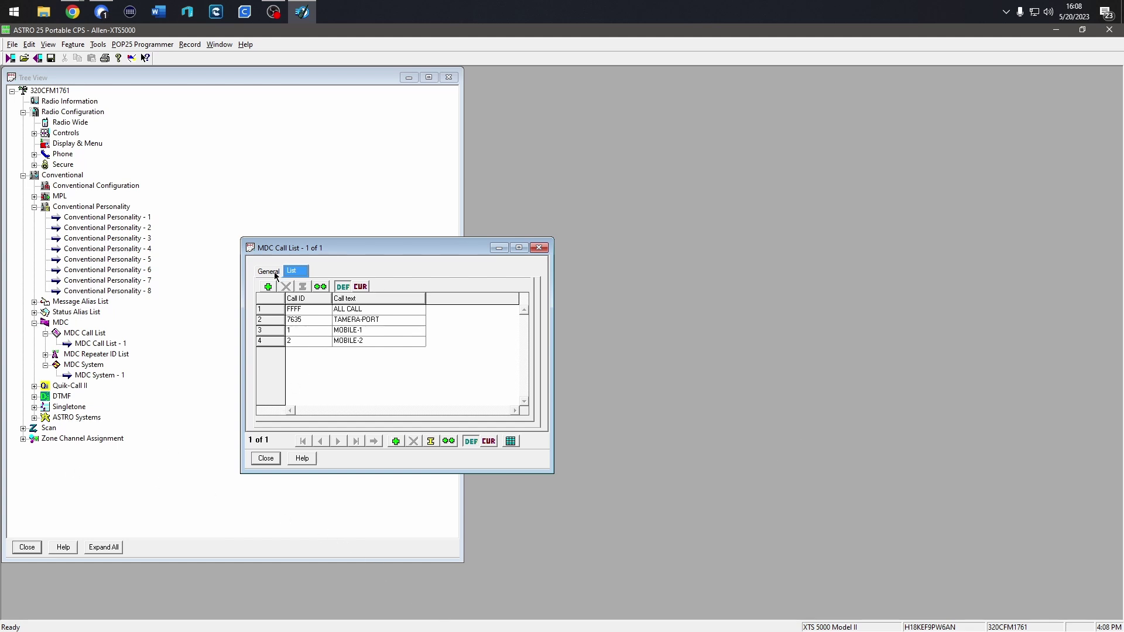
click(266, 459)
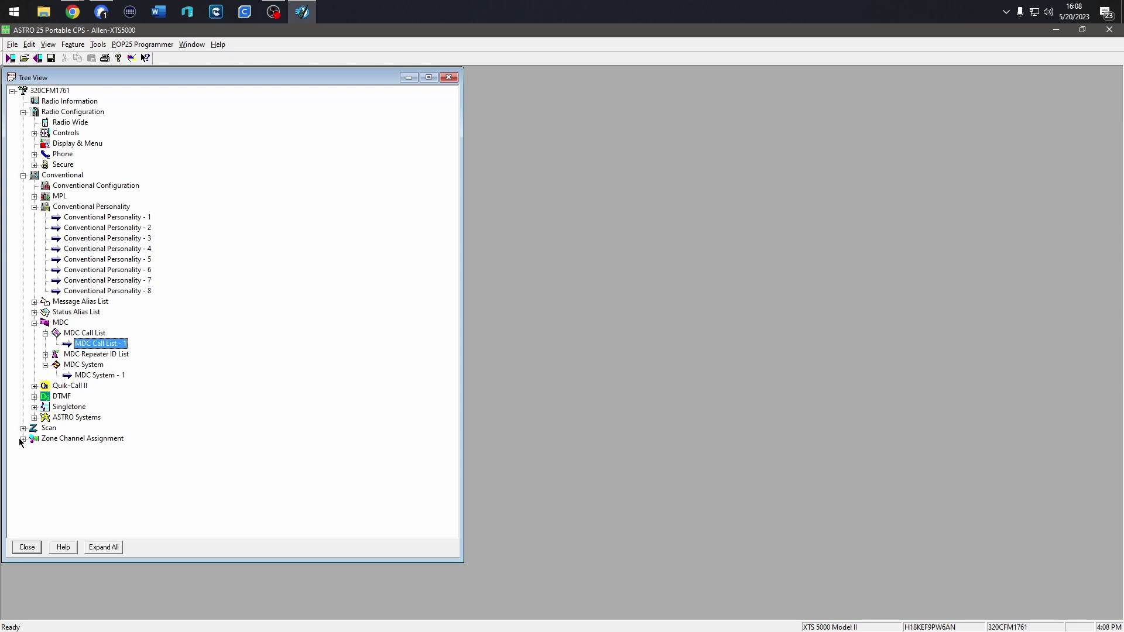
Expand Zone Channel Assignment and open record 1
click(22, 438)
click(60, 450)
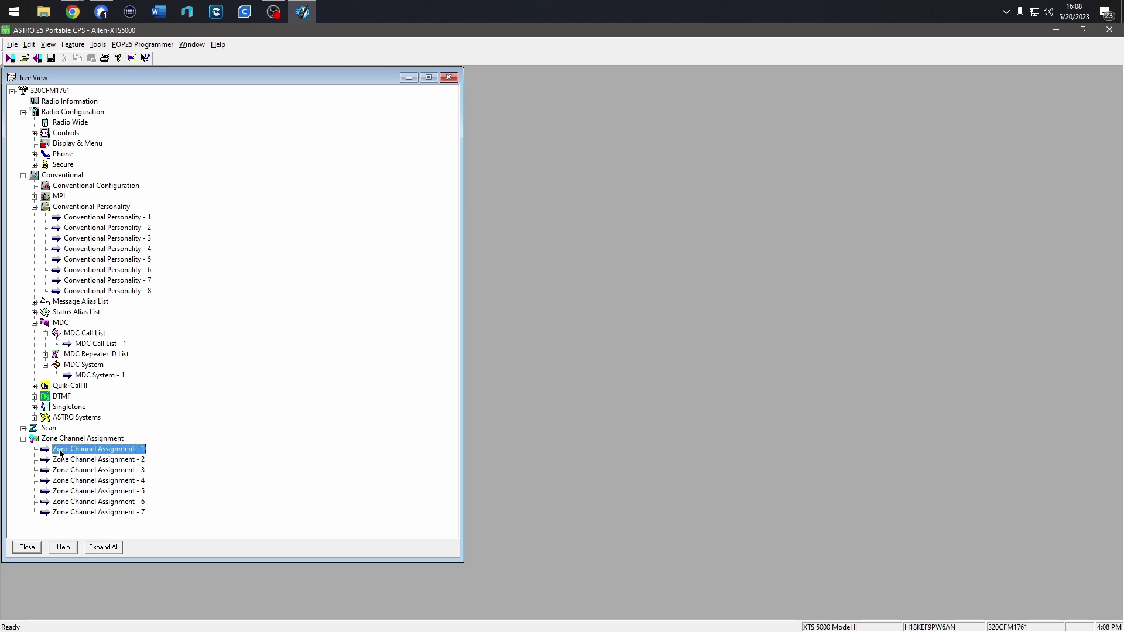
double_click(60, 451)
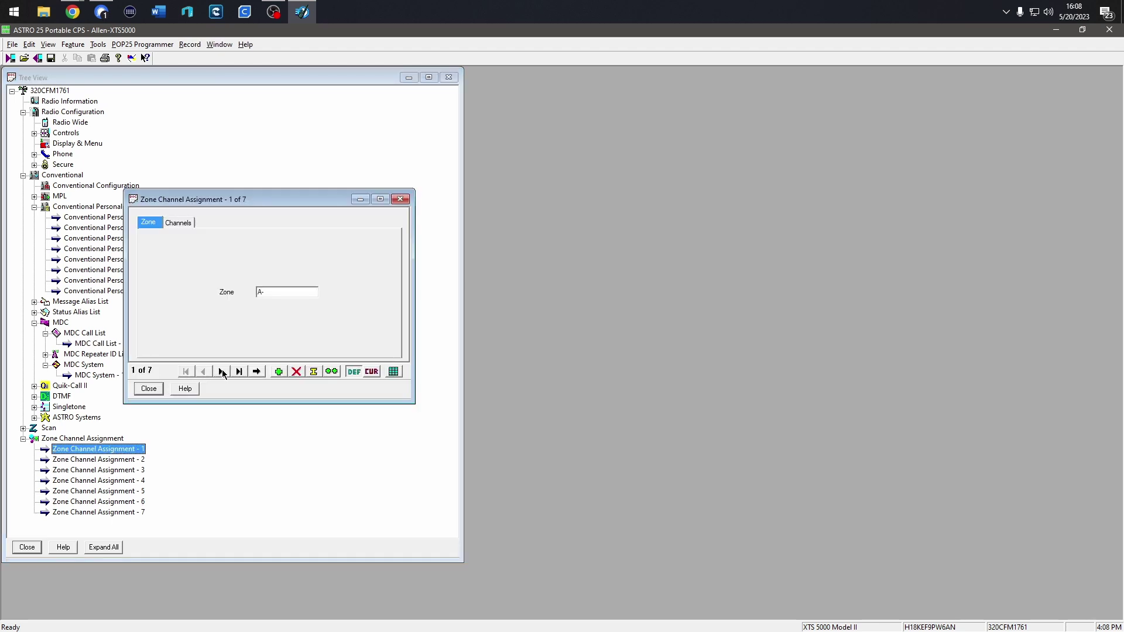
Browse forward through zones B-, WX and PD to FD, then back toward zone 1
click(222, 373)
click(219, 372)
click(221, 373)
click(221, 372)
click(221, 372)
click(205, 373)
click(205, 373)
click(205, 372)
click(206, 372)
click(205, 372)
click(206, 373)
Advance to zone 3's channel list and enlarge the window to show all 18 SIM channels
click(183, 225)
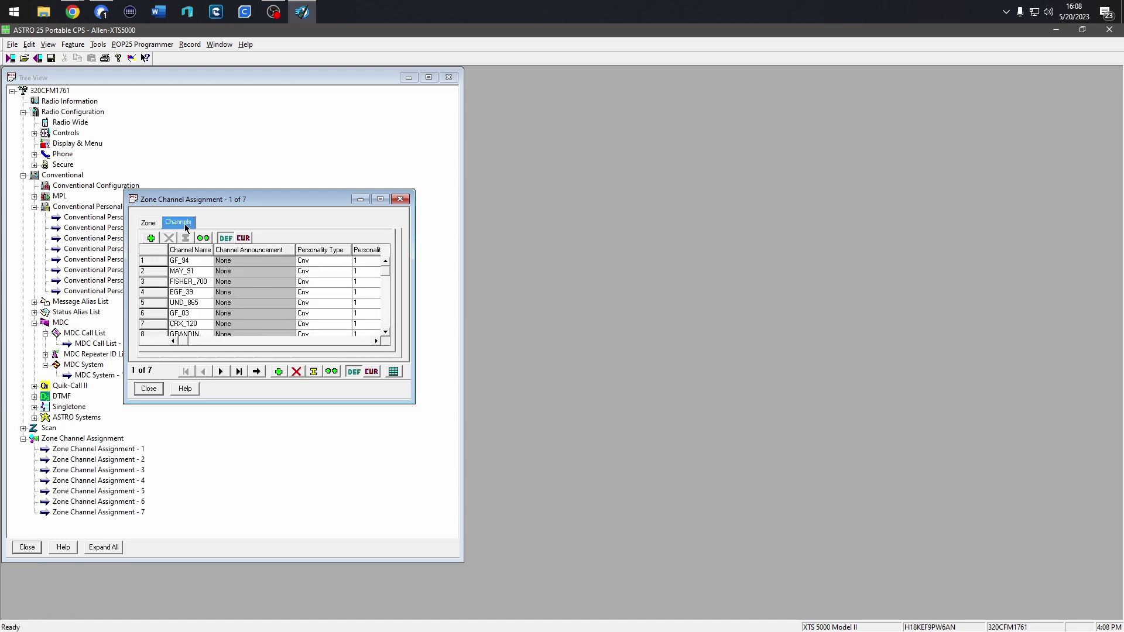
click(221, 372)
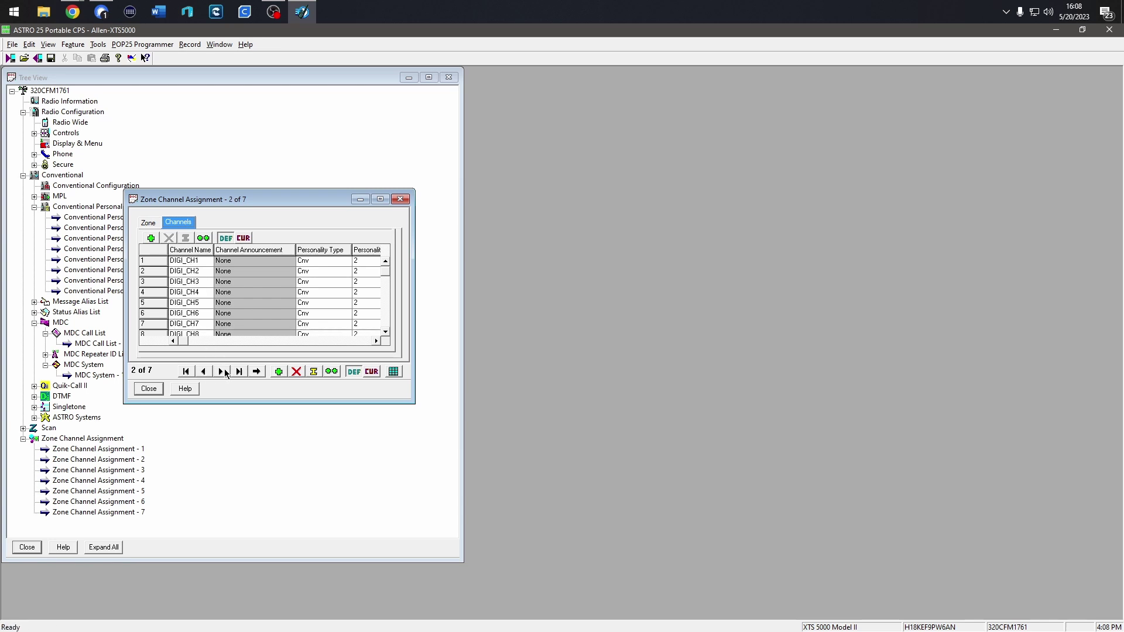
click(222, 372)
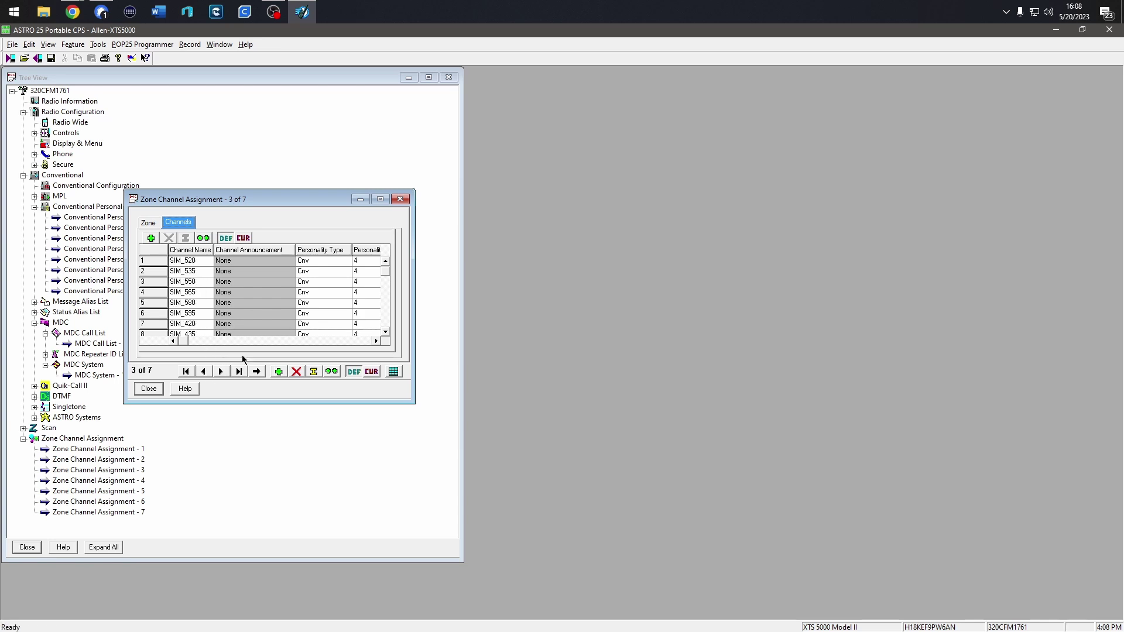
drag(413, 402, 544, 431)
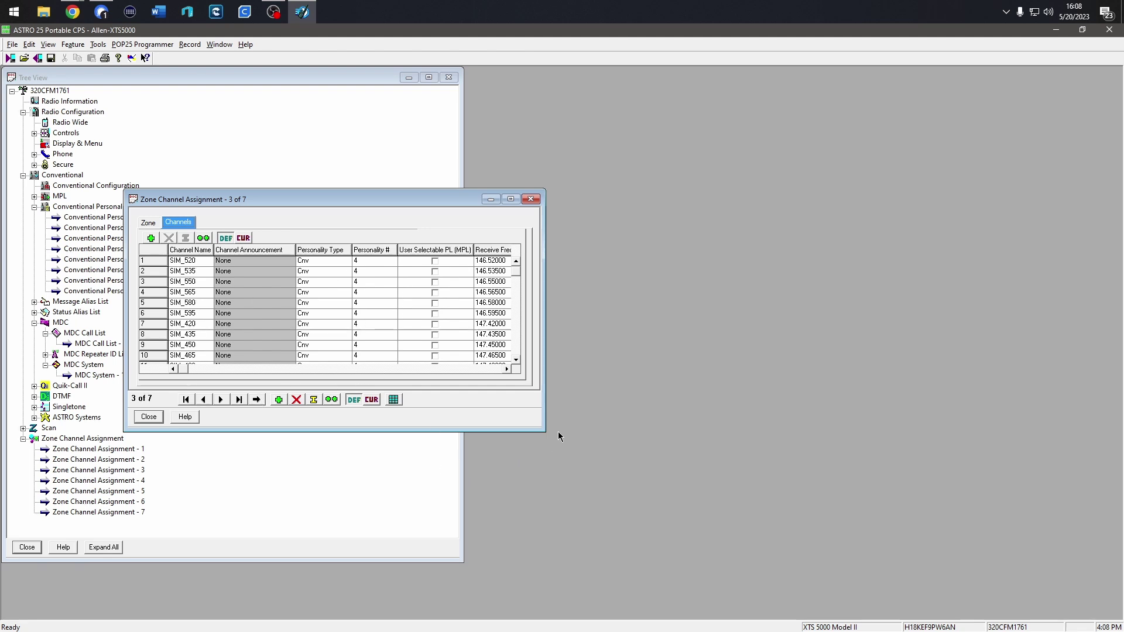
drag(545, 430, 819, 543)
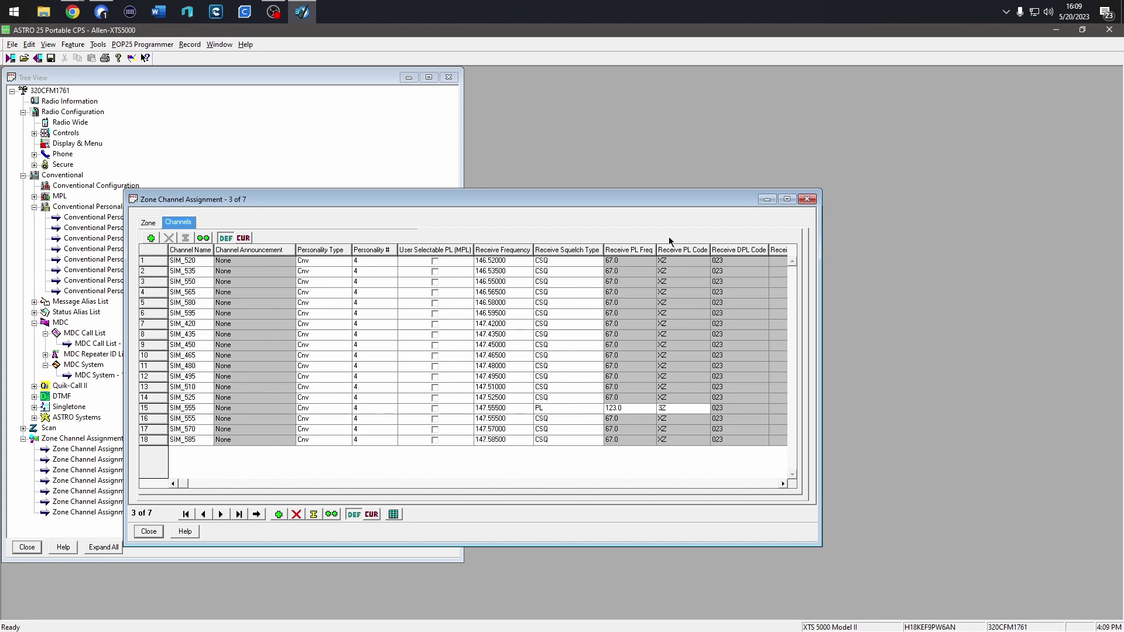
drag(647, 206, 695, 177)
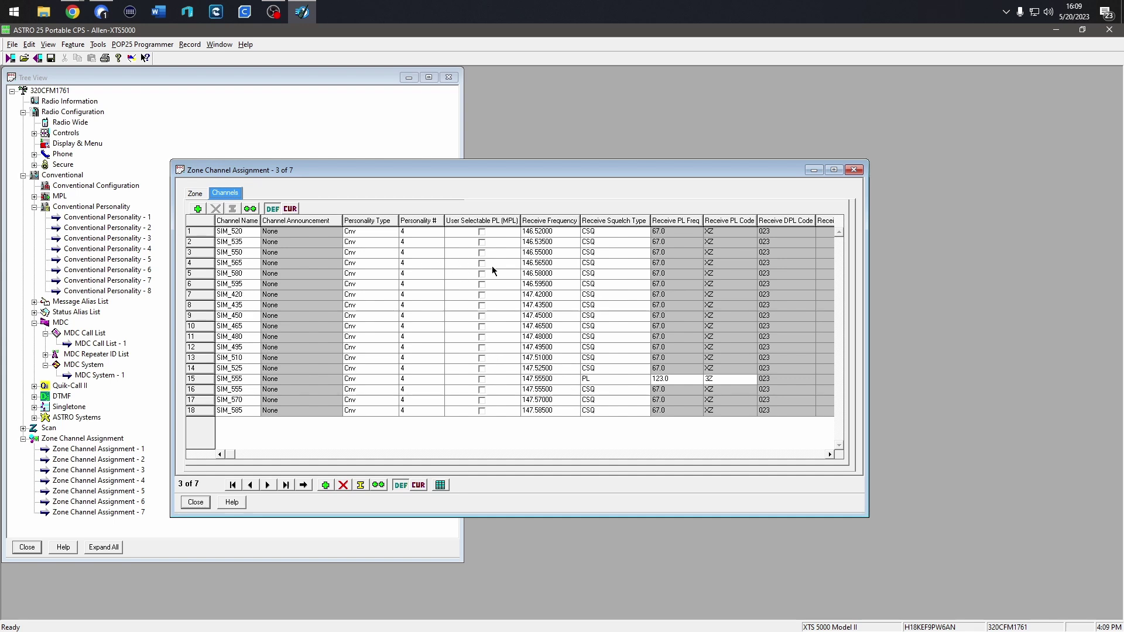
drag(550, 169, 547, 130)
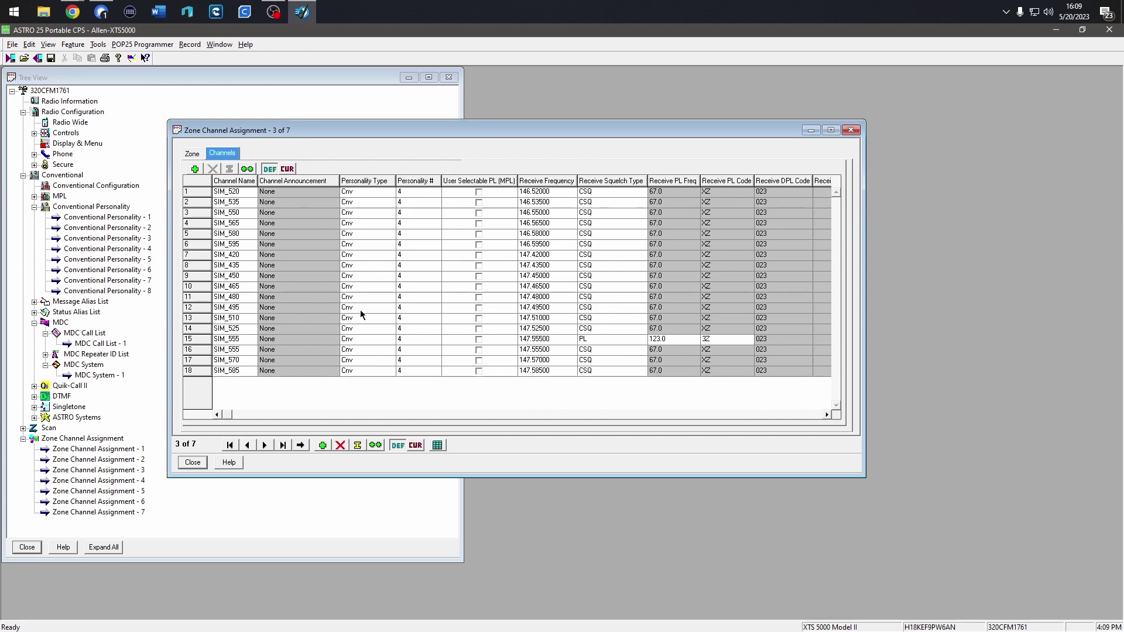
Close the zone channel window and expand the MDC Repeater ID List to reveal Table - 1
click(193, 463)
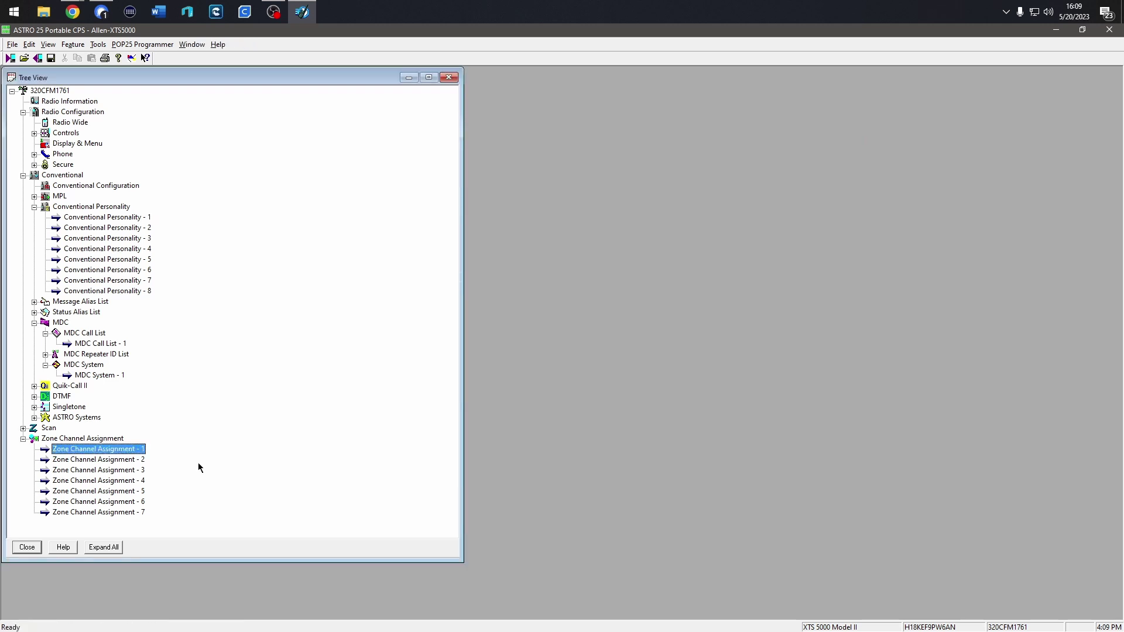
click(45, 354)
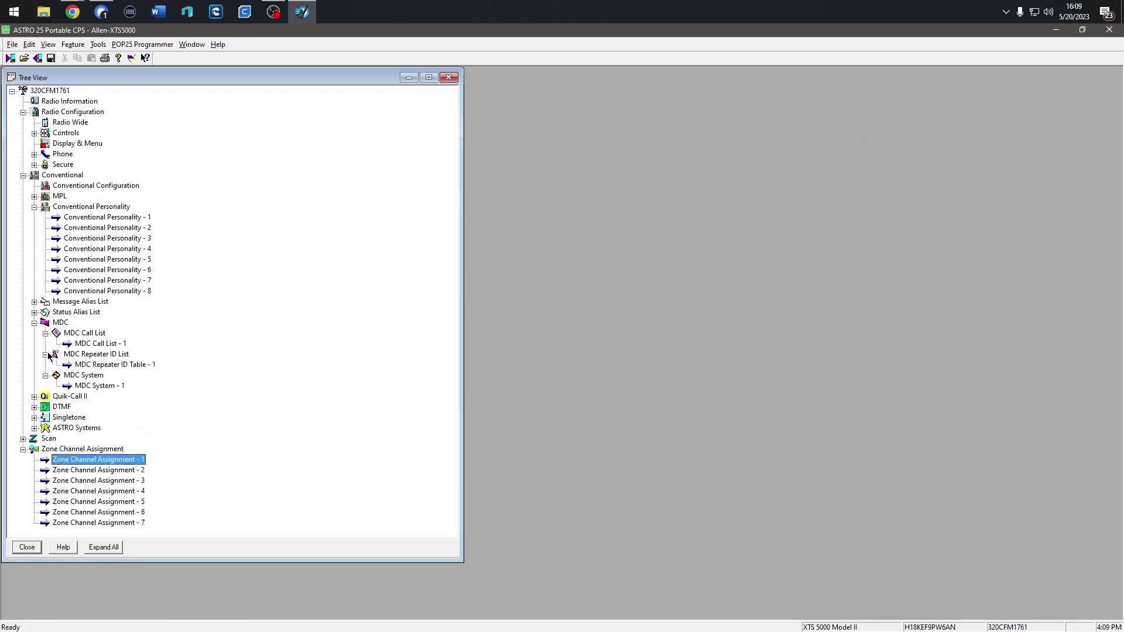